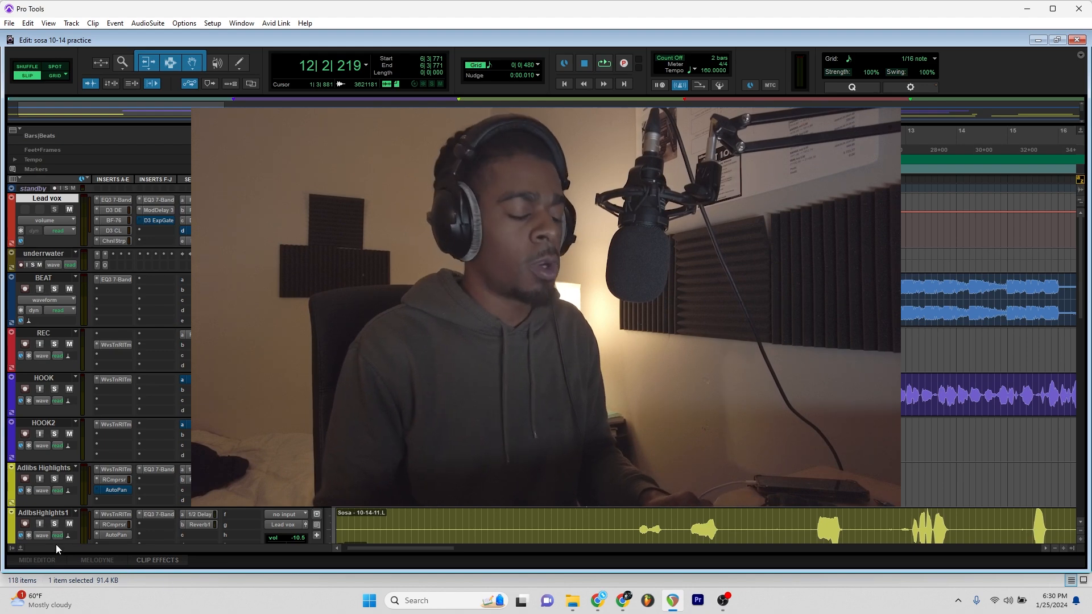
- Play the session from about bar 6 in the intro to hear the mix
key(r)
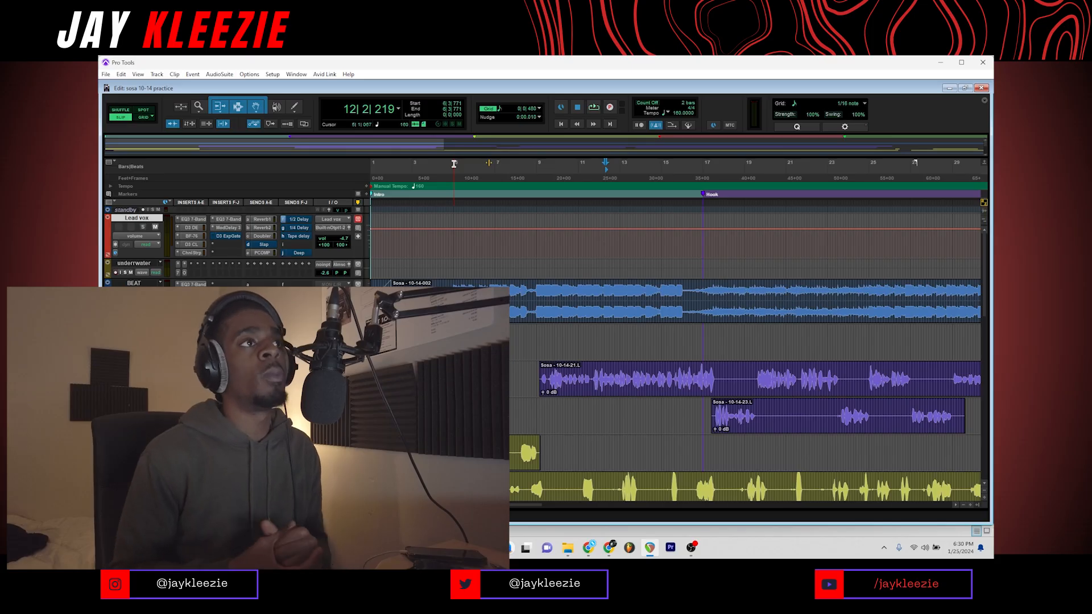
drag(421, 138, 474, 139)
click(436, 165)
key(space)
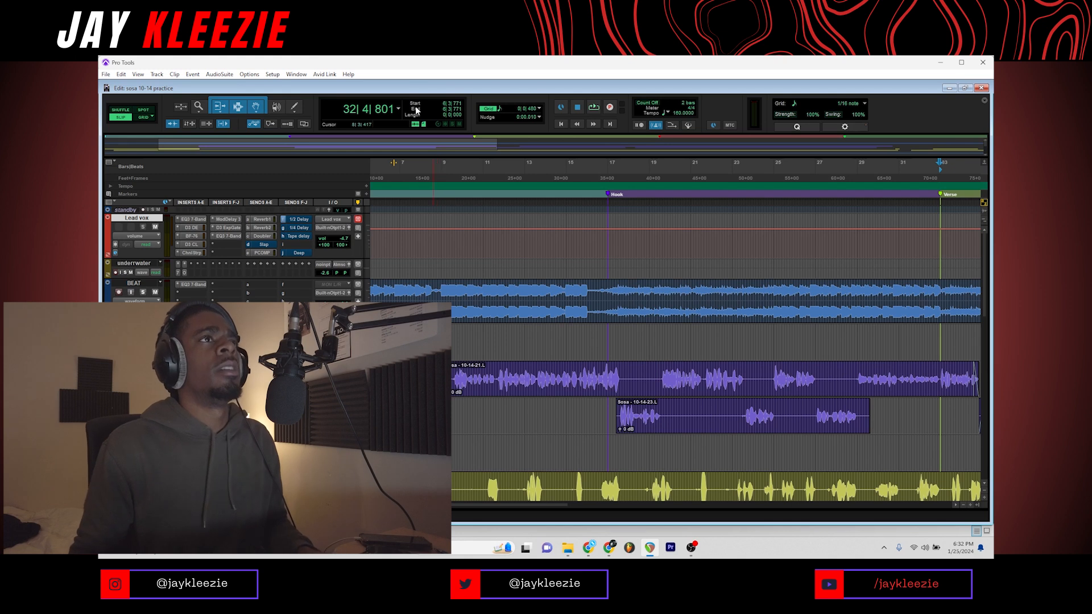
- Audition the passage before the first HOOK vocal clip and place the playback start at about bar 9
click(439, 172)
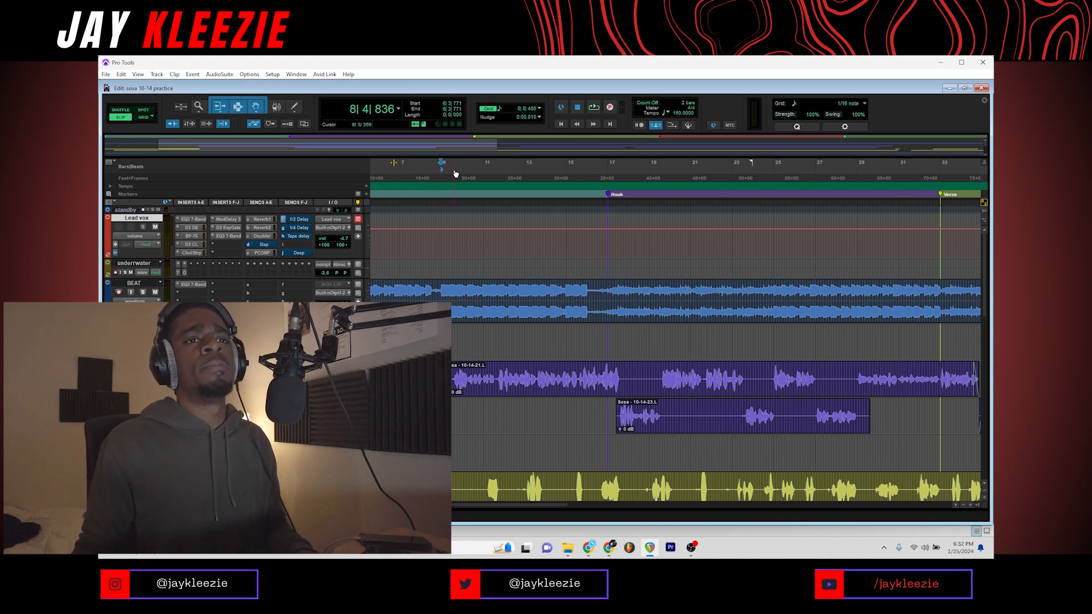
drag(507, 504, 490, 504)
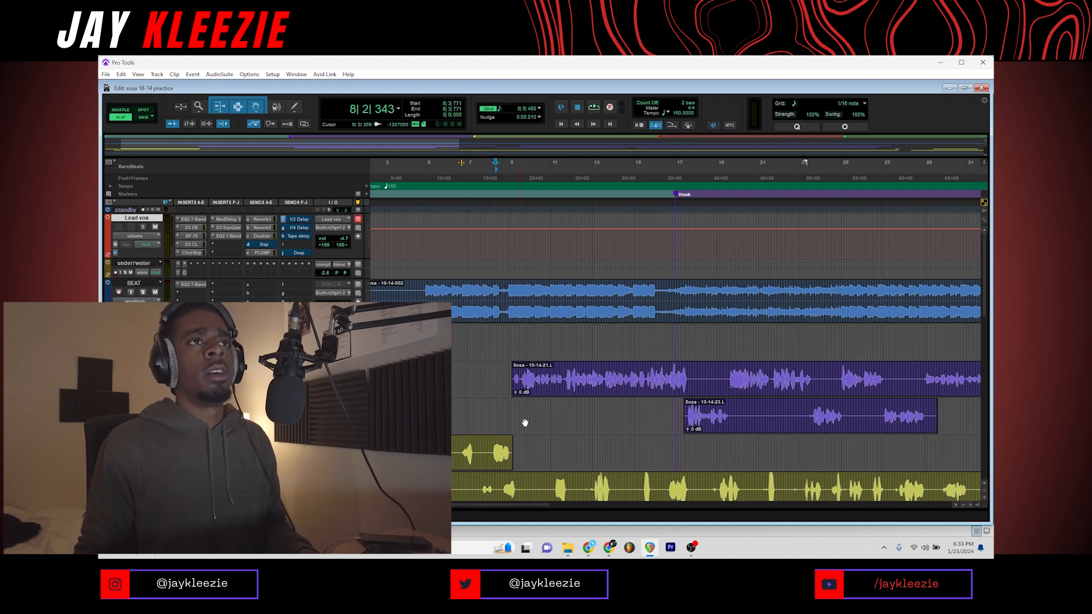
click(514, 172)
key(space)
key(space)
click(510, 172)
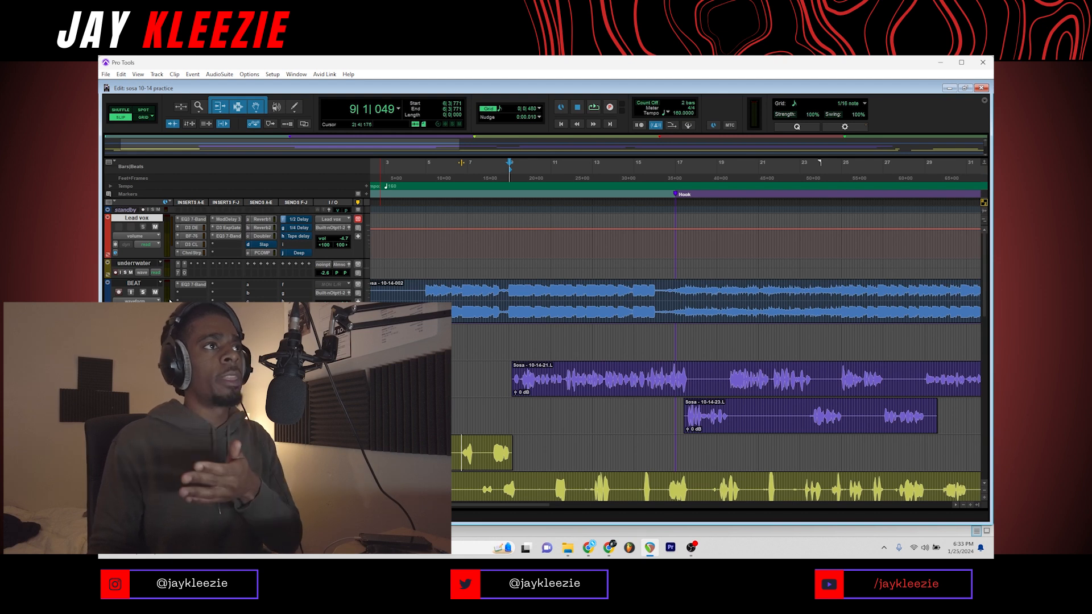
- Mute the BEAT track and play the vocals alone from about bar 9
click(155, 291)
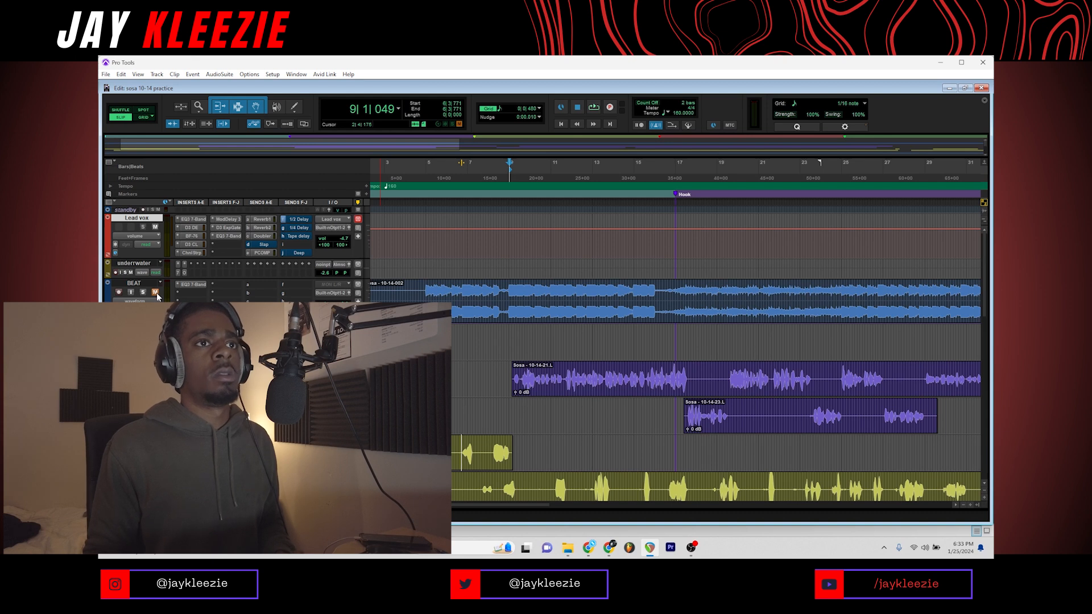
key(space)
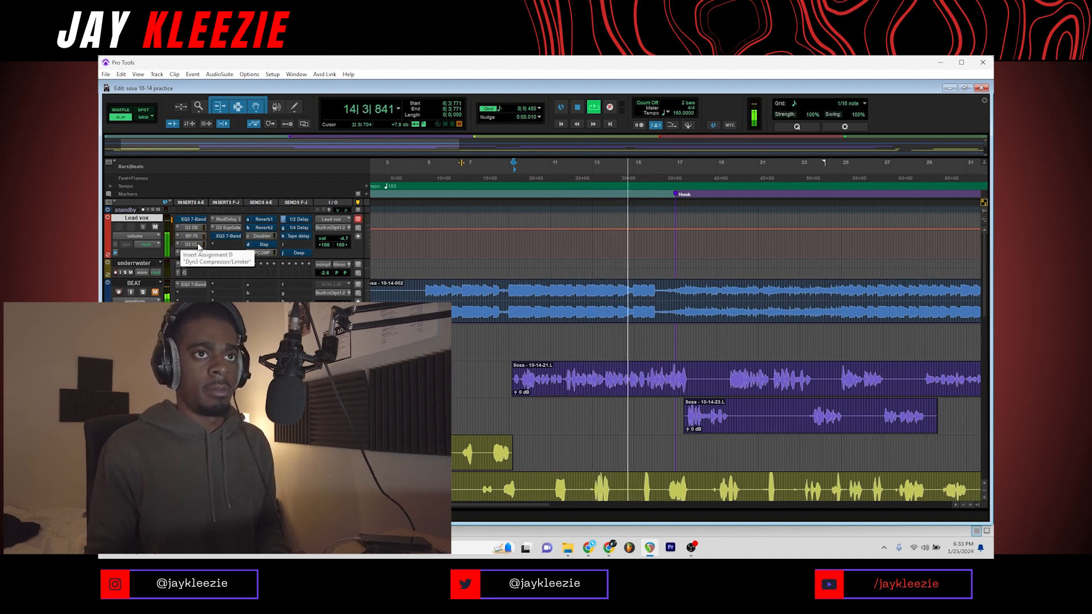
key(space)
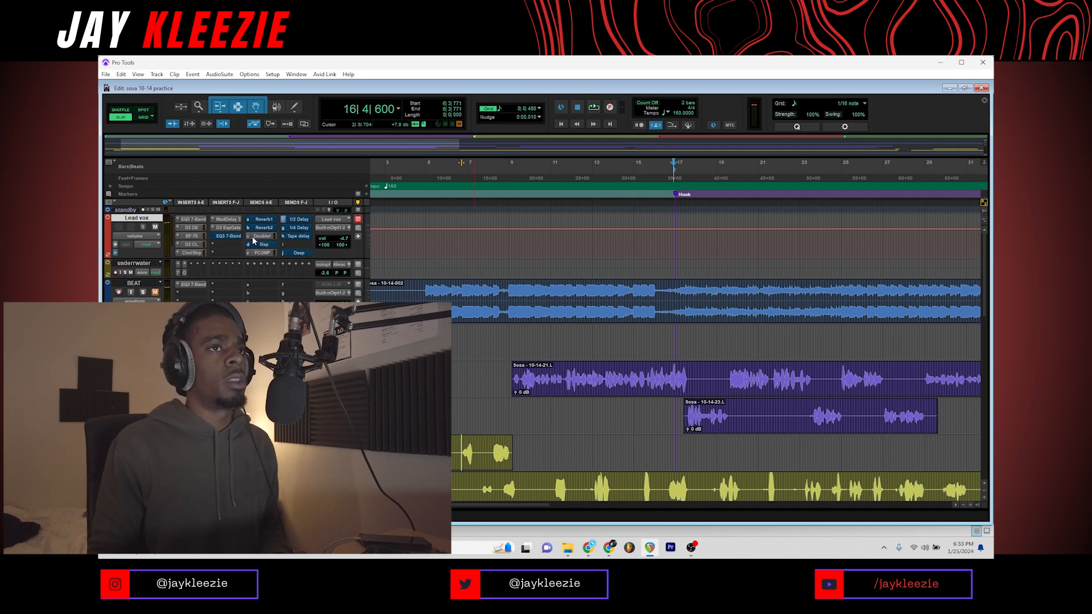
key(space)
key(space)
- Playing from bar 9, boost the LF gain fully in the first Lead vox EQ3 7-Band, and cut it to about -3.1 dB
click(509, 175)
key(space)
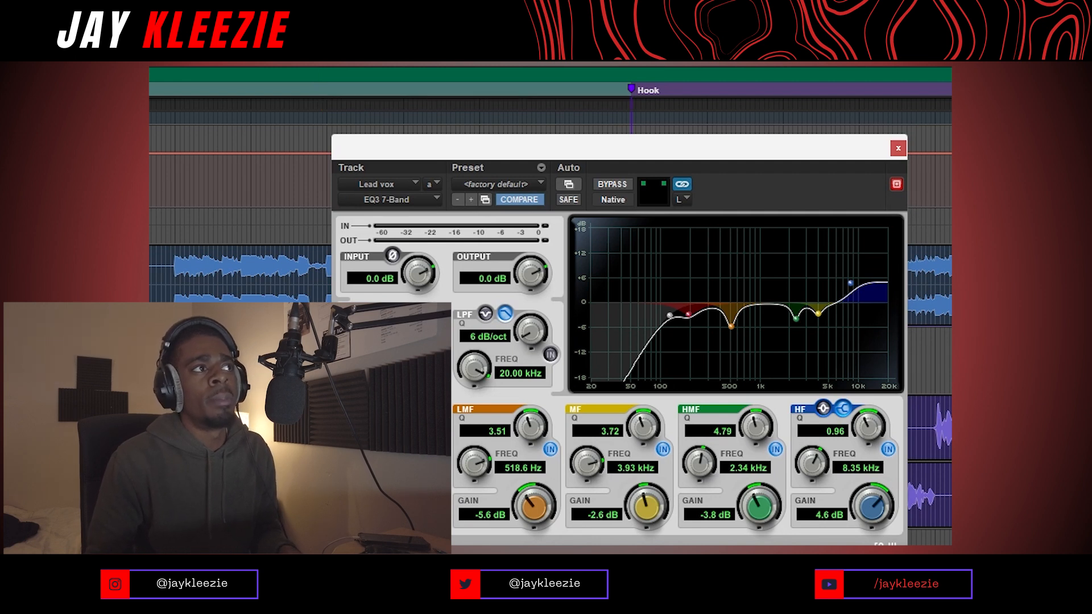
drag(421, 506, 421, 444)
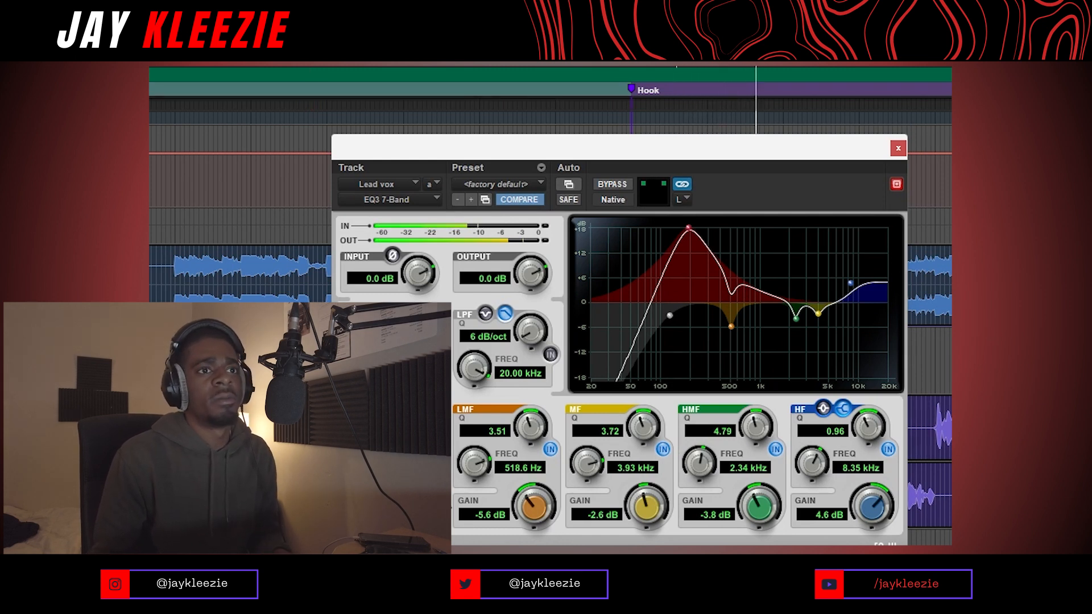
drag(689, 227, 688, 310)
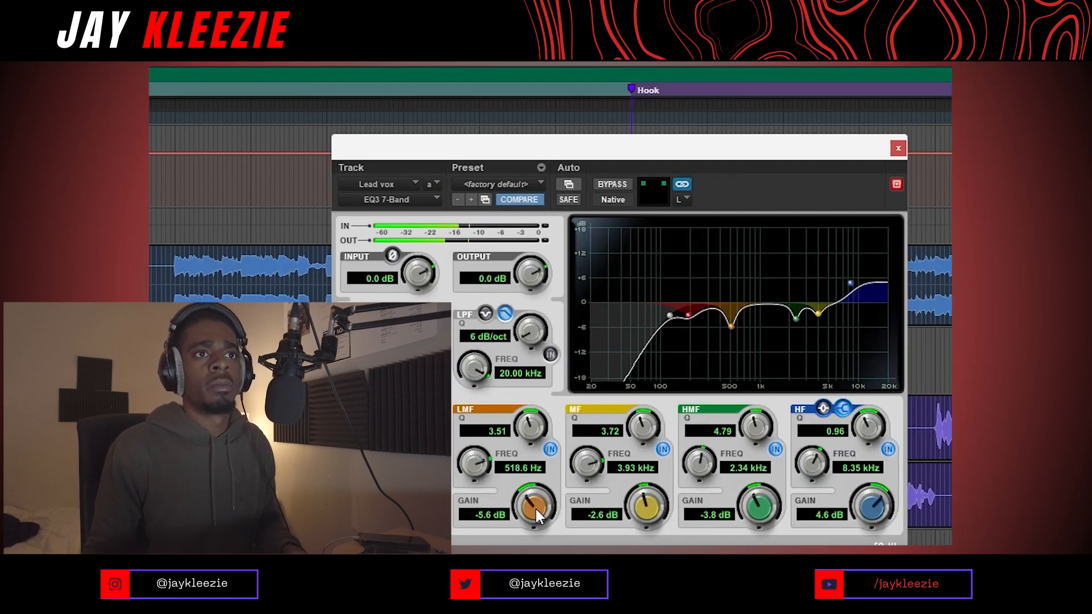
- Boost the LMF band to 18.0 dB to hear it, and settle it at -5.5 dB gain with a Q of 1.23
drag(534, 506, 576, 389)
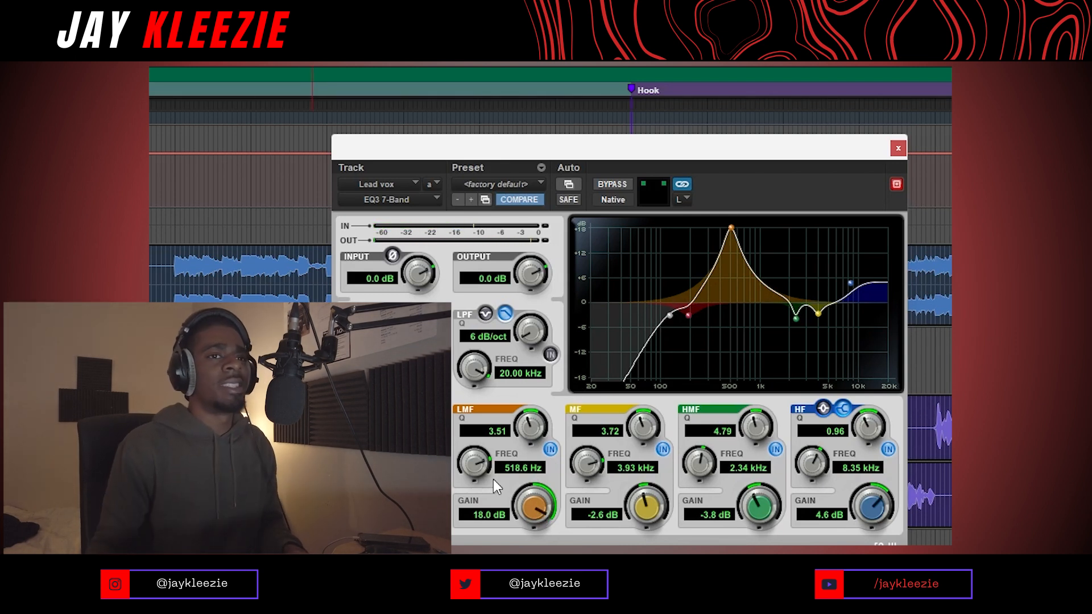
drag(537, 503, 537, 583)
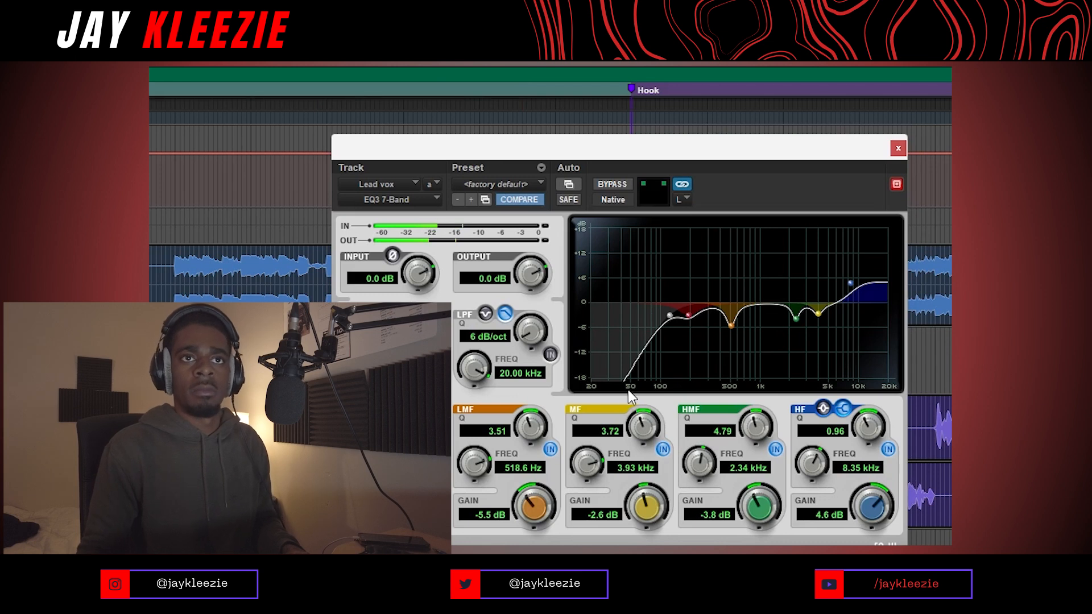
drag(527, 427, 514, 535)
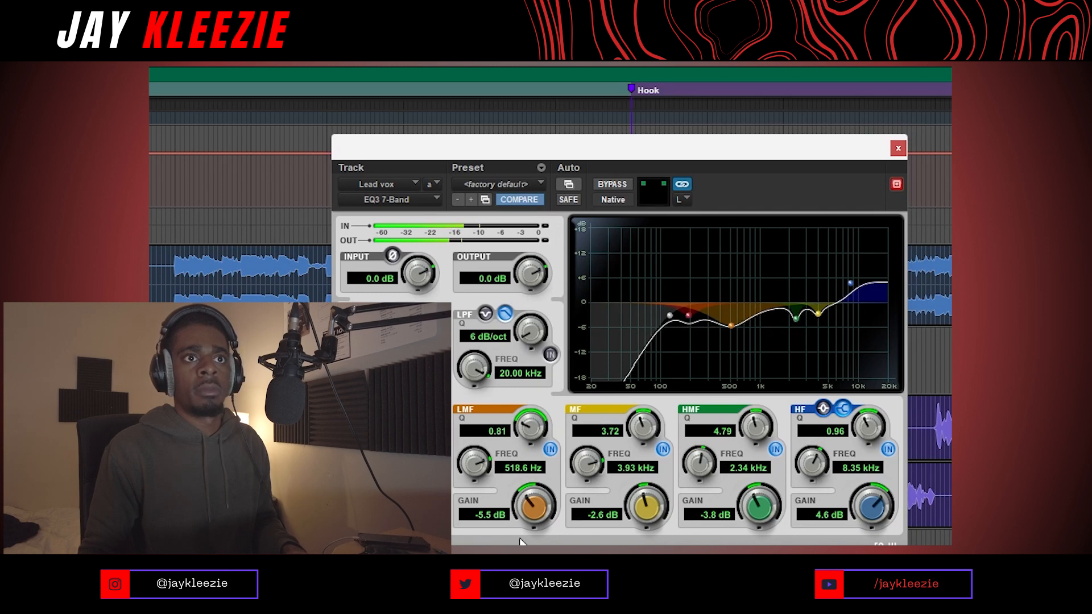
drag(541, 434, 538, 425)
drag(625, 375, 624, 371)
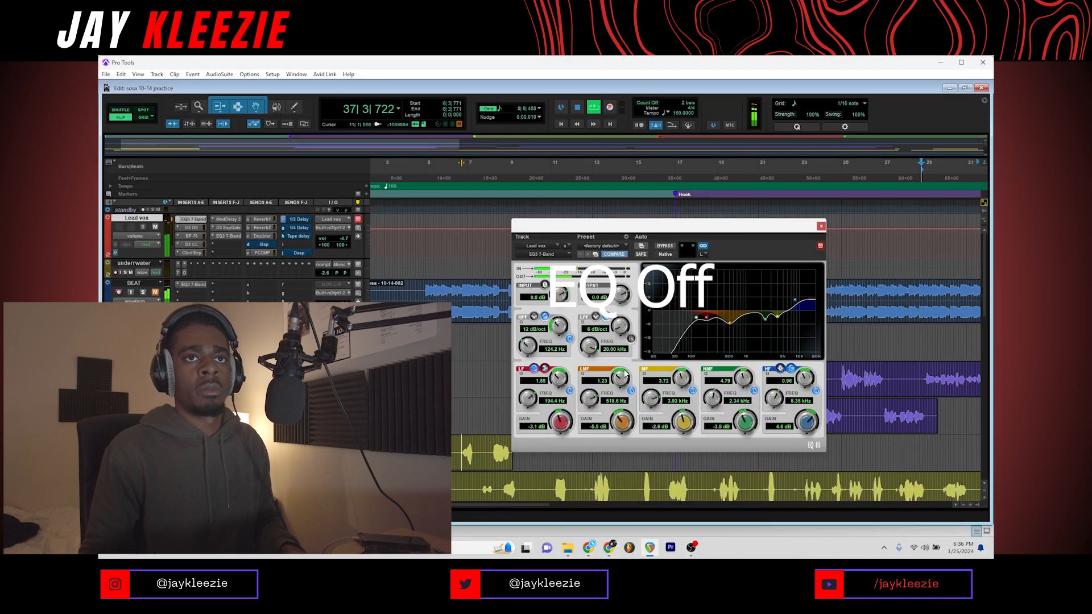
key(space)
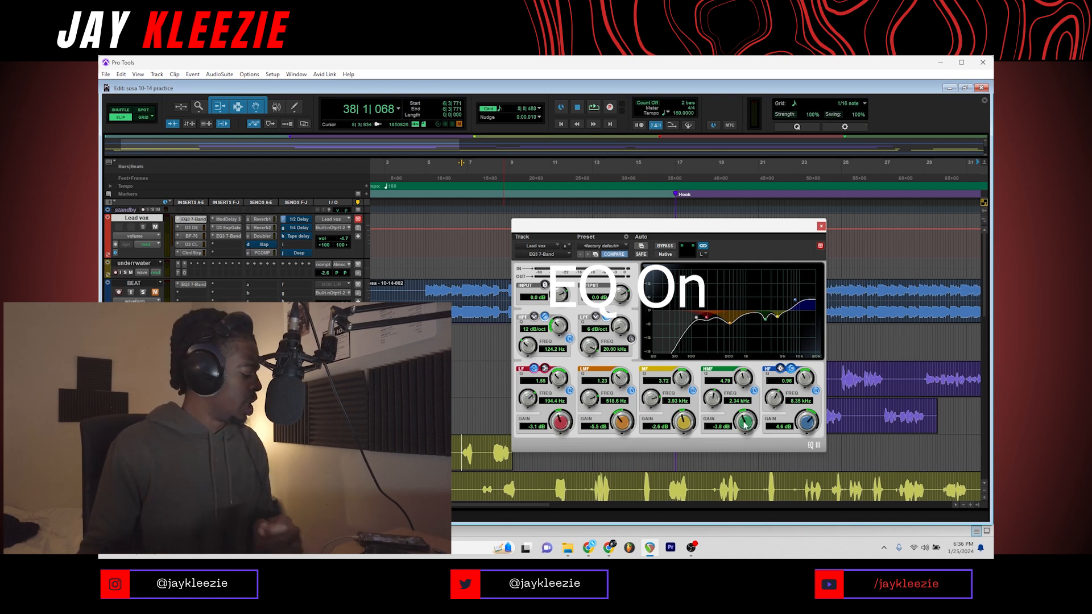
- Boost the HMF band to 18.0 dB during playback, and cut it to -5.6 dB with a Q of 3.67
drag(745, 424, 746, 345)
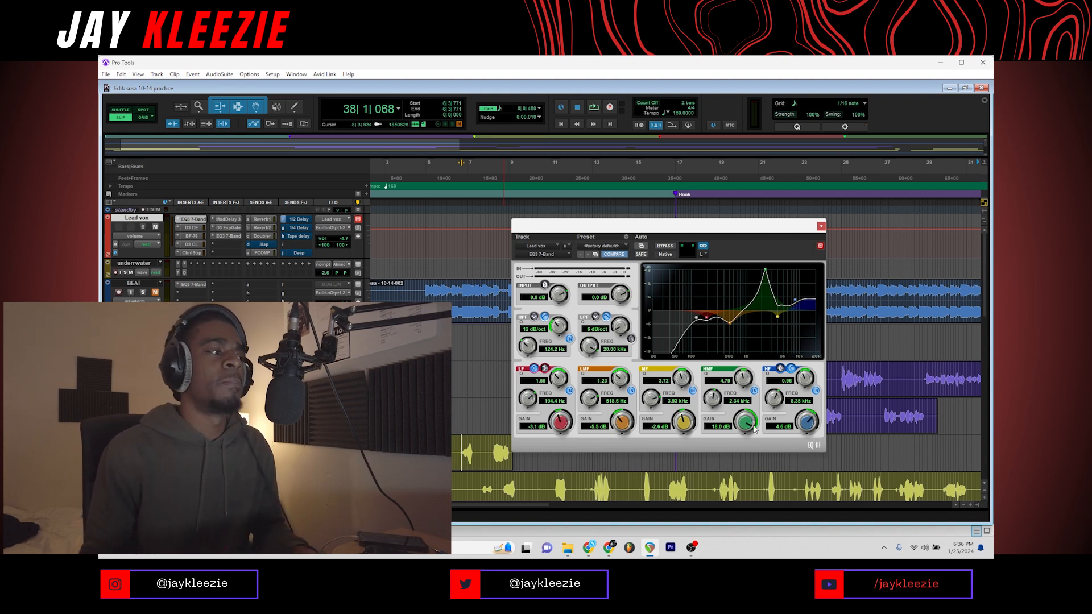
key(space)
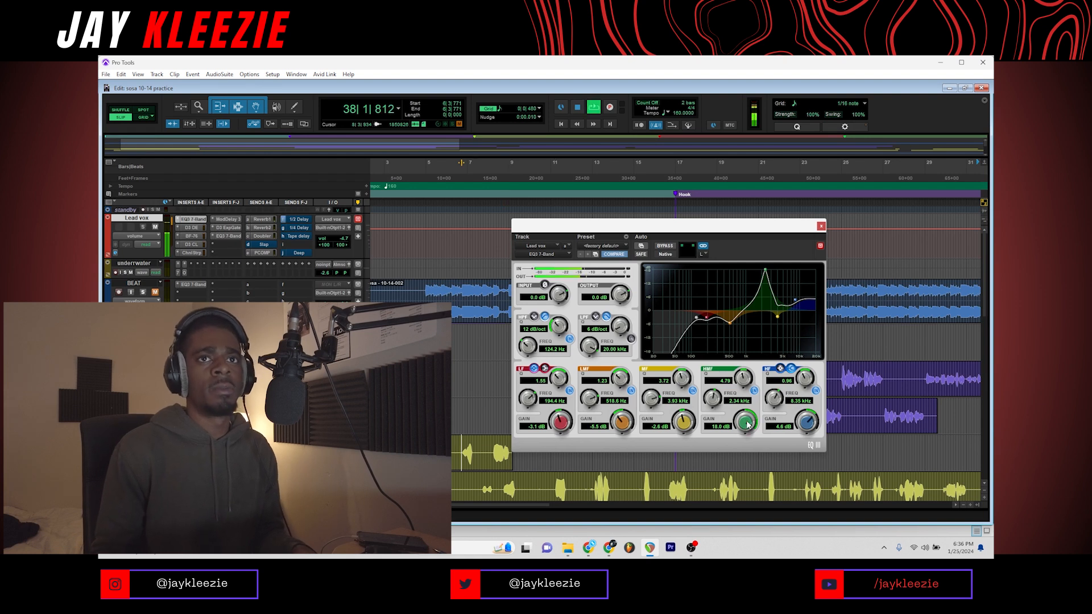
drag(746, 421, 745, 511)
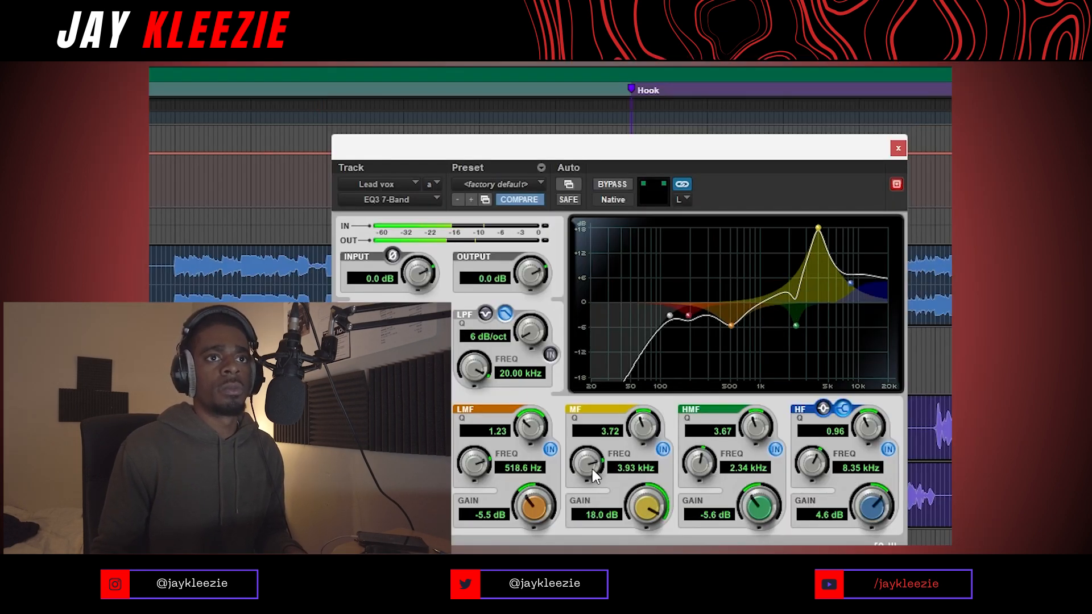
- Set the MF band to 3.73 kHz and -3.2 dB gain, and compare the sound with the HF band off and on
drag(591, 459, 591, 466)
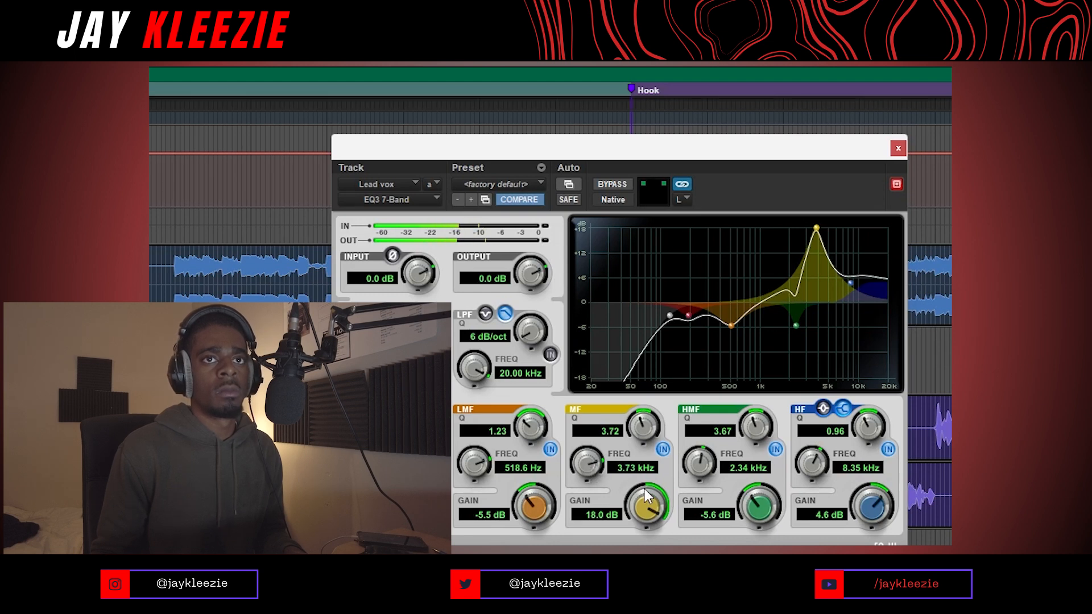
drag(650, 521, 651, 548)
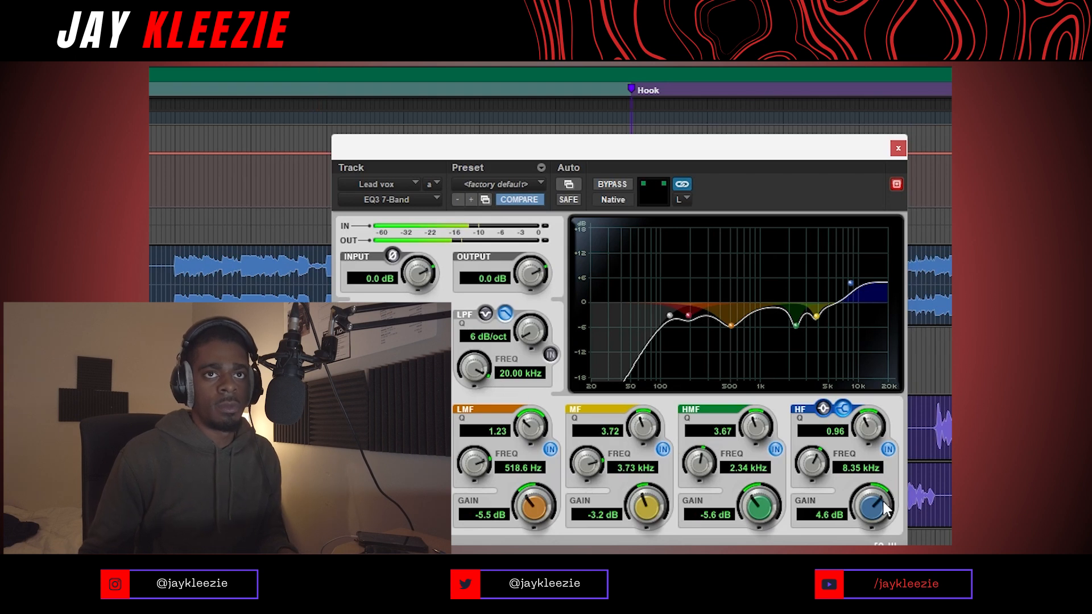
click(888, 450)
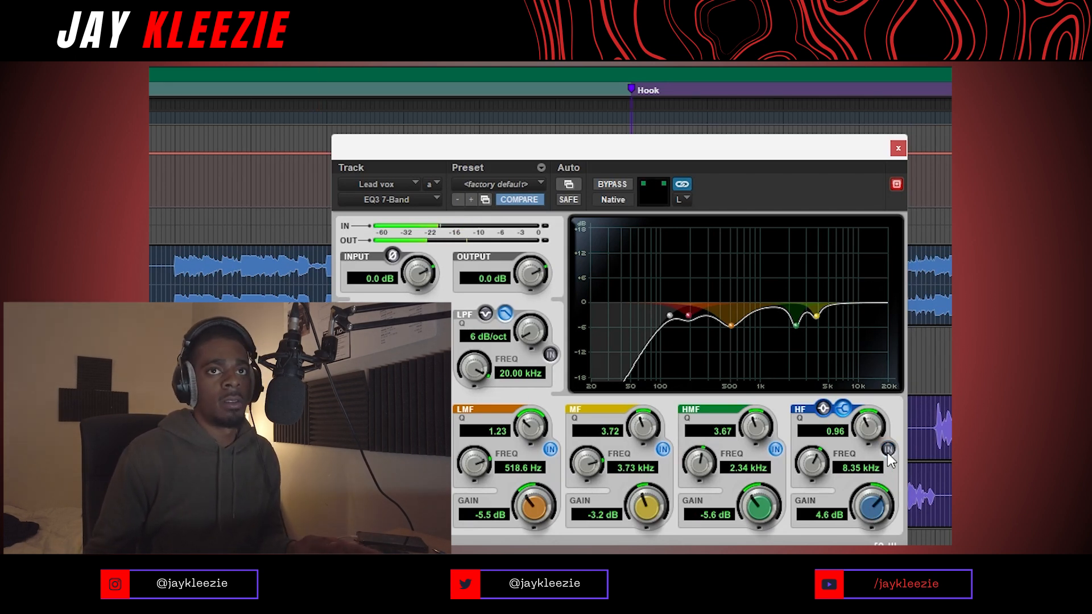
click(888, 450)
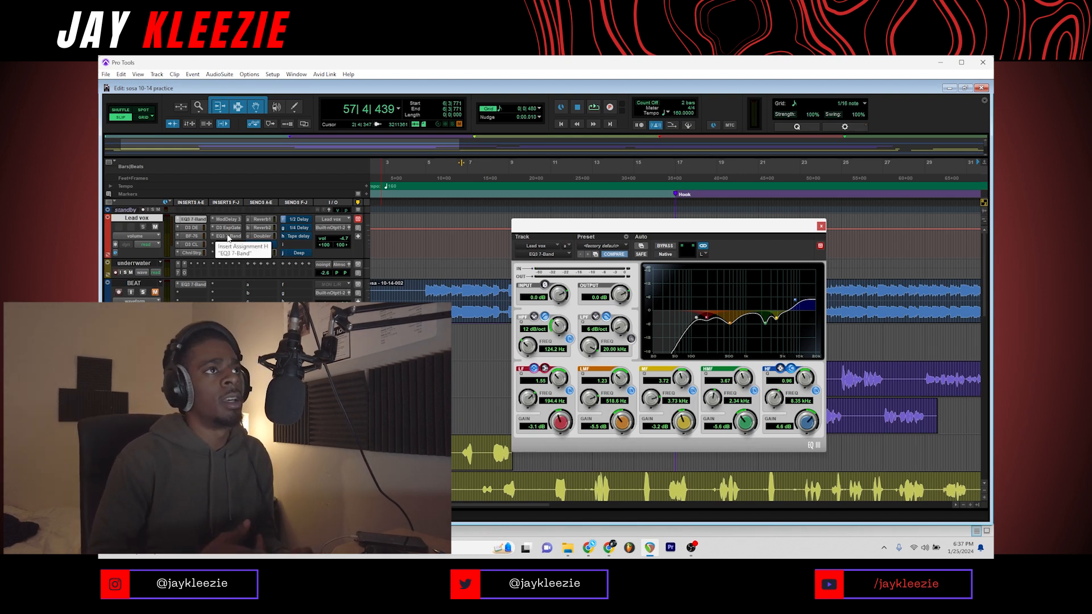
- Open the second EQ3 7-Band on Lead vox, boost its LF gain fully to listen, and cut it to about -3.1 dB
click(228, 236)
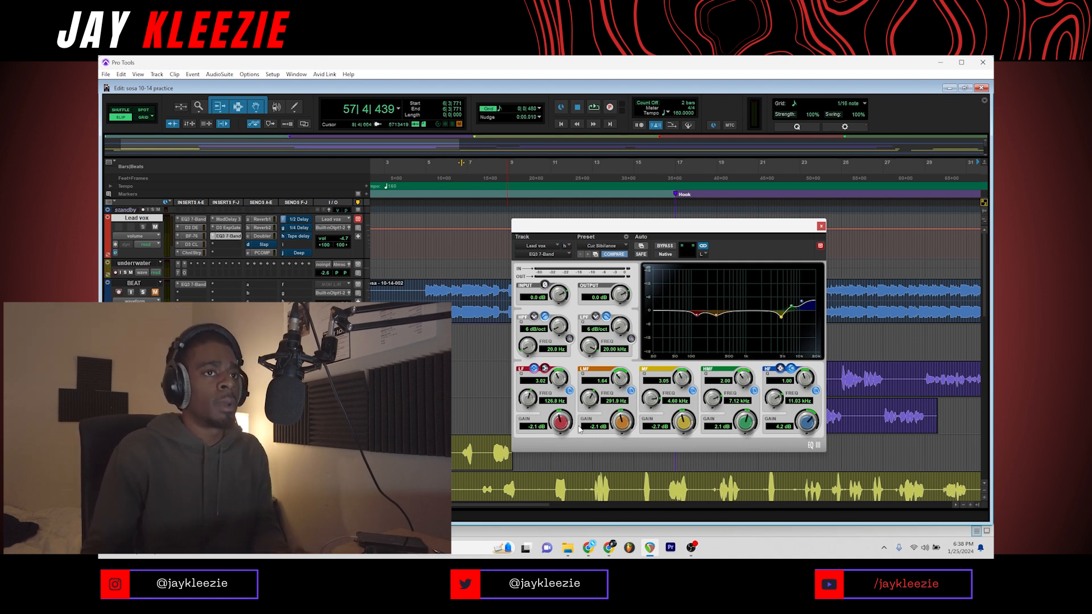
key(space)
drag(561, 422, 561, 393)
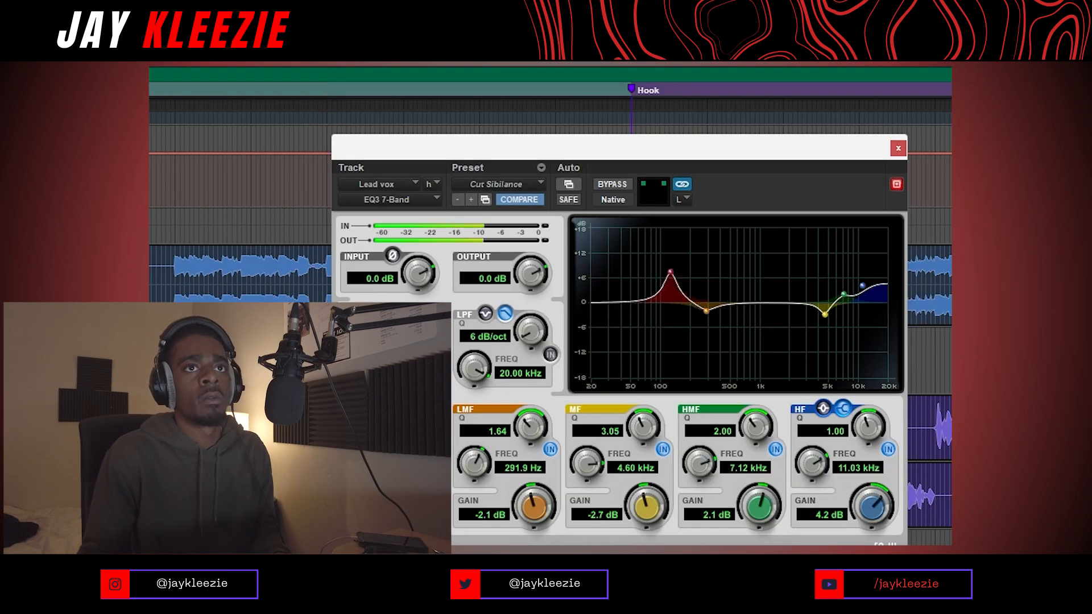
drag(421, 477, 421, 441)
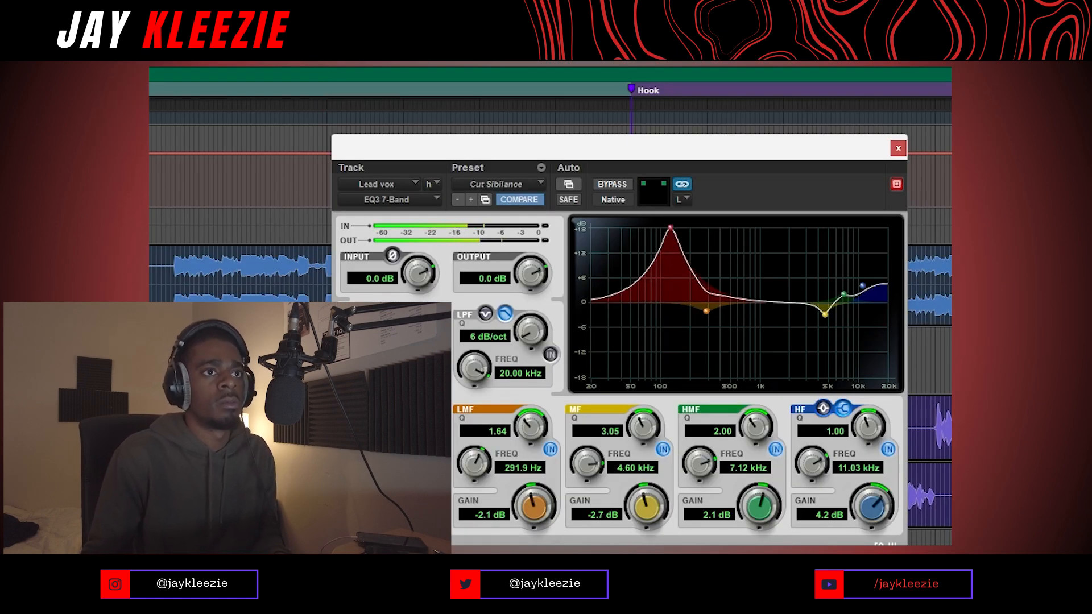
key(space)
drag(422, 441, 421, 514)
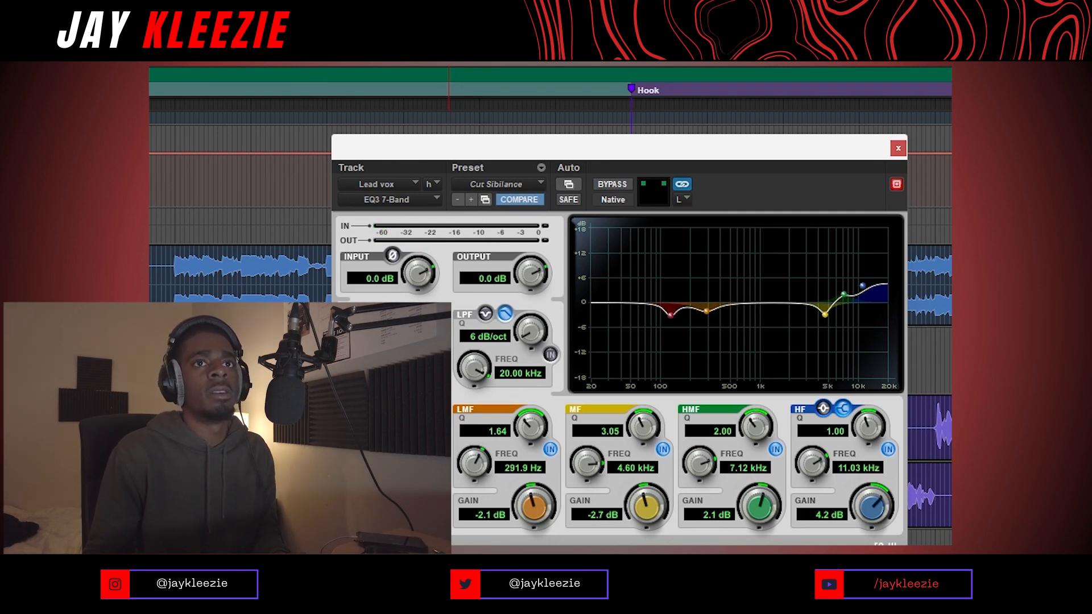
- Boost the second EQ's LMF band to 18.0 dB, and set it to 319.0 Hz, Q 2.11 and -3.7 dB gain
key(space)
drag(552, 512, 535, 303)
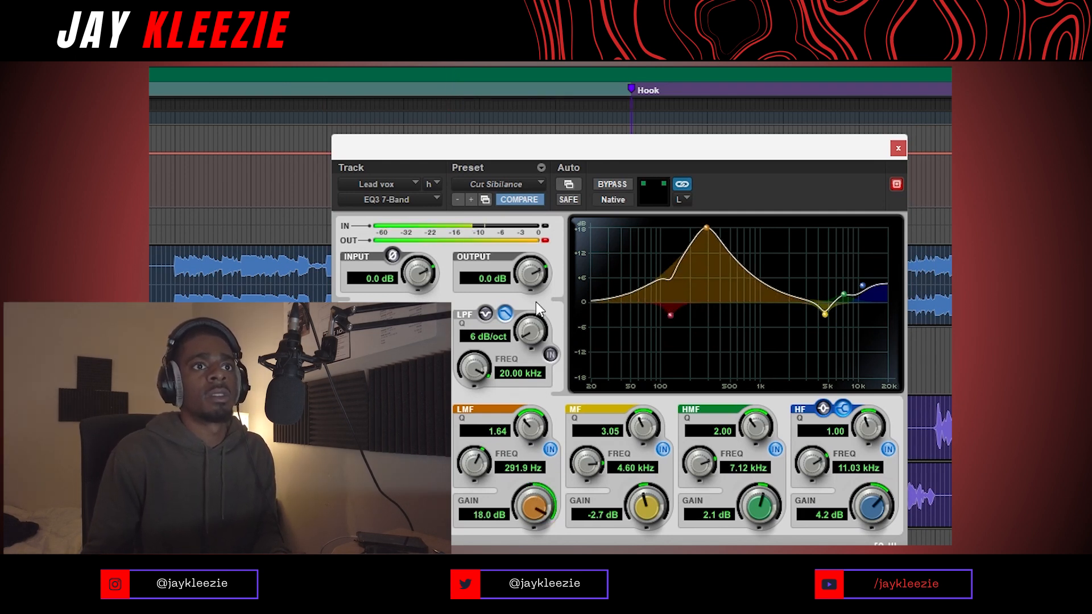
drag(468, 470, 470, 462)
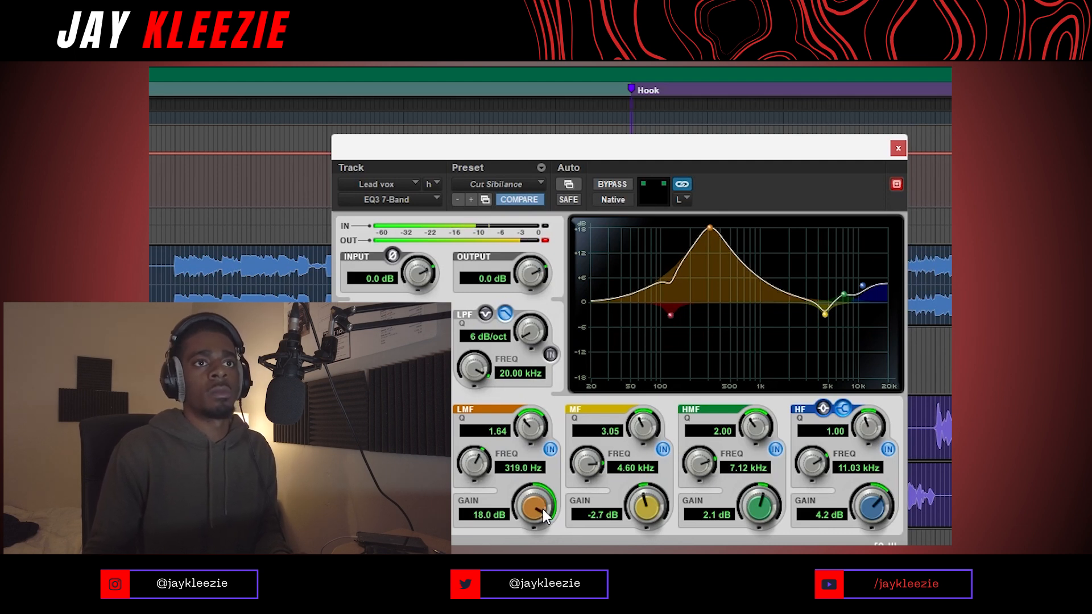
drag(531, 426, 523, 407)
drag(545, 518, 544, 571)
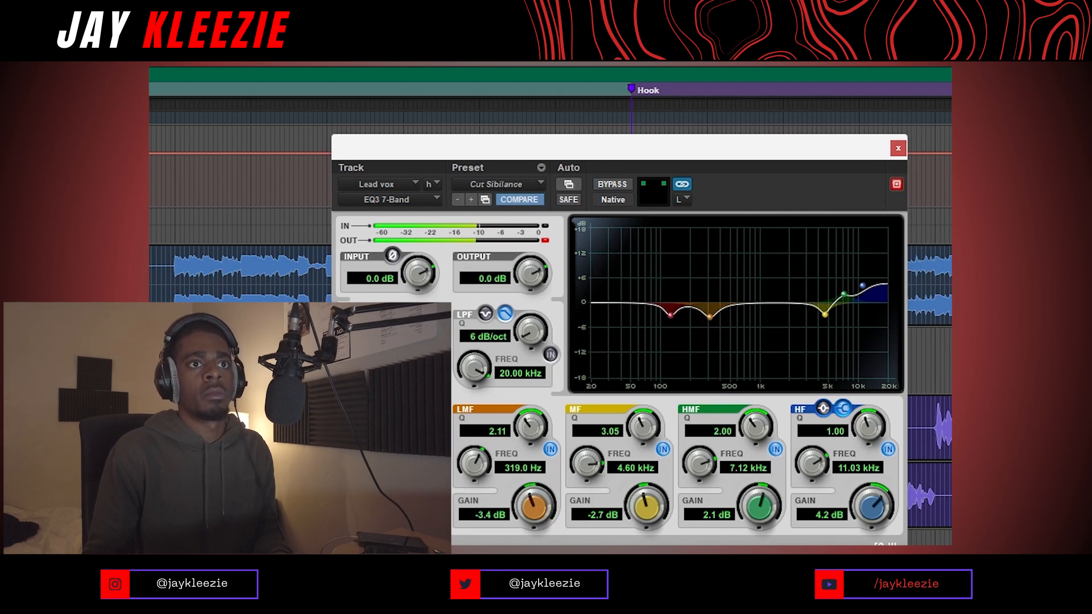
drag(536, 508, 532, 508)
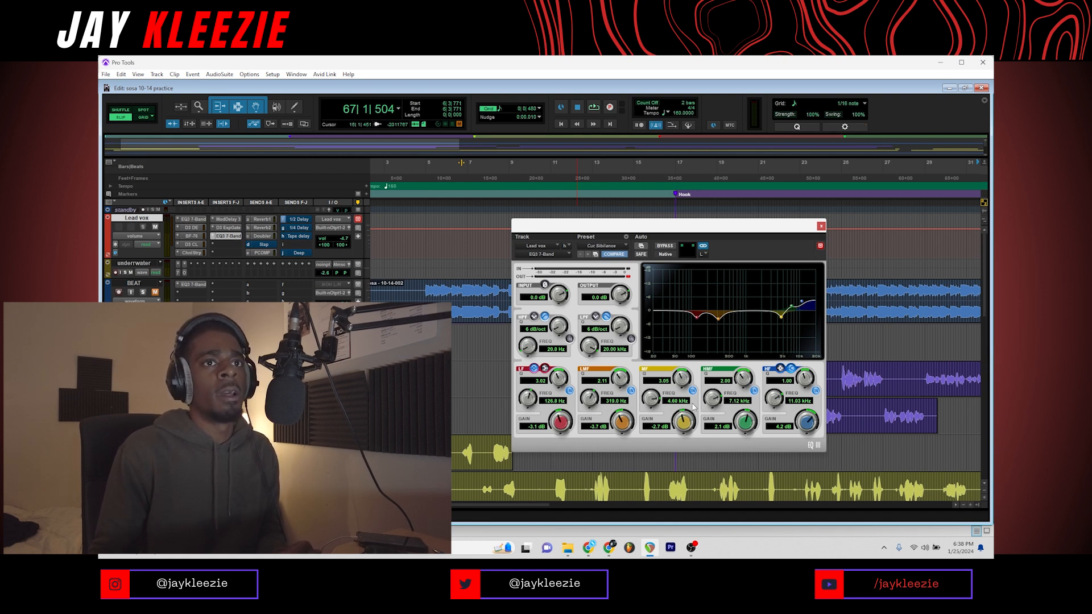
- Boost the second EQ's MF band to 18.0 dB to hear the harshness, cut it to -3.5 dB and listen back
drag(685, 421, 685, 375)
key(space)
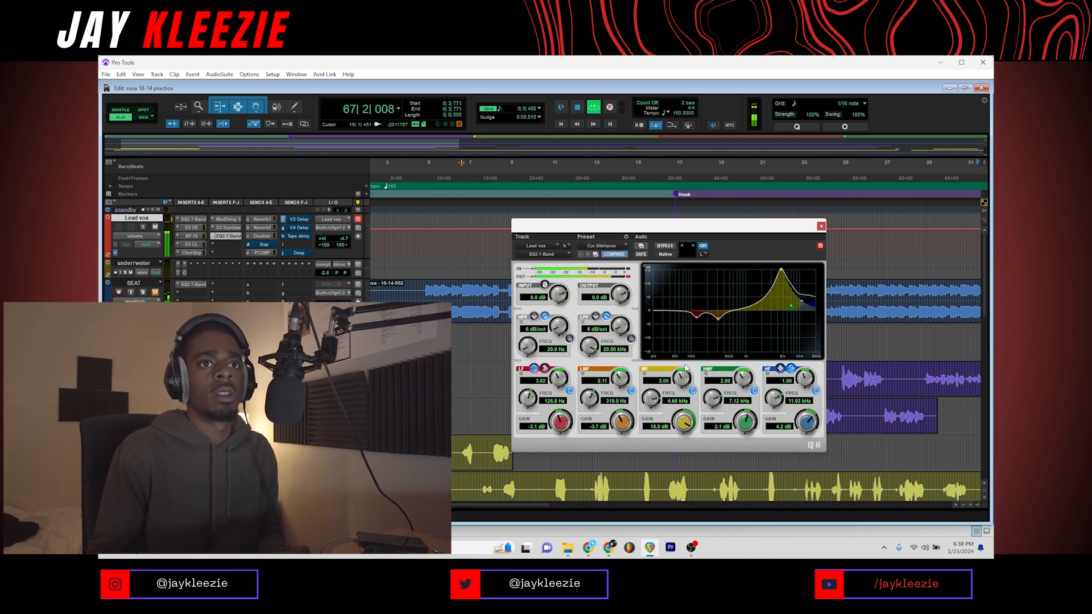
key(space)
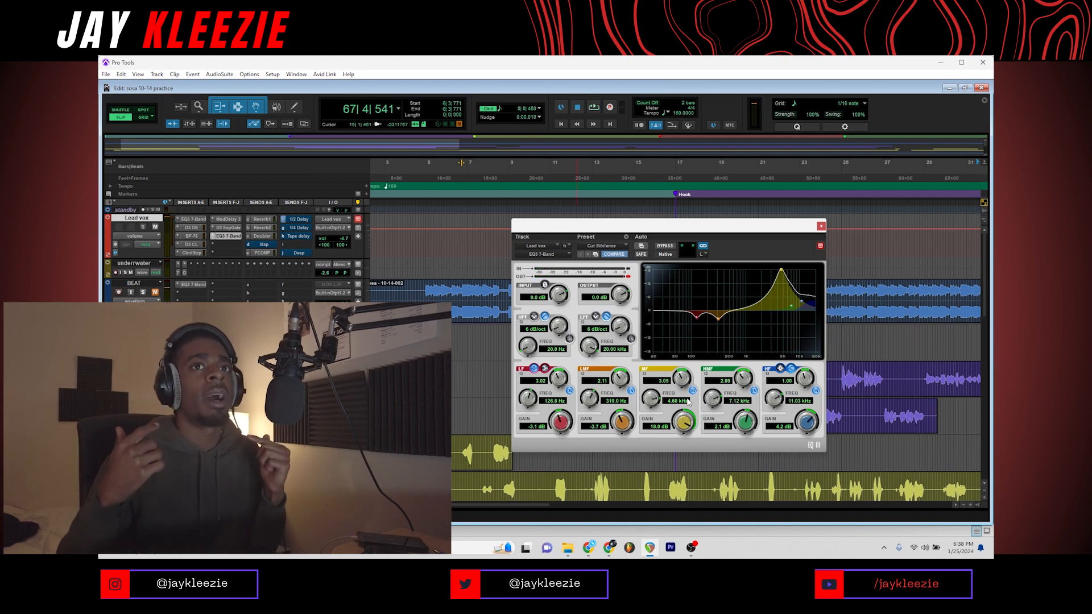
drag(685, 422, 694, 509)
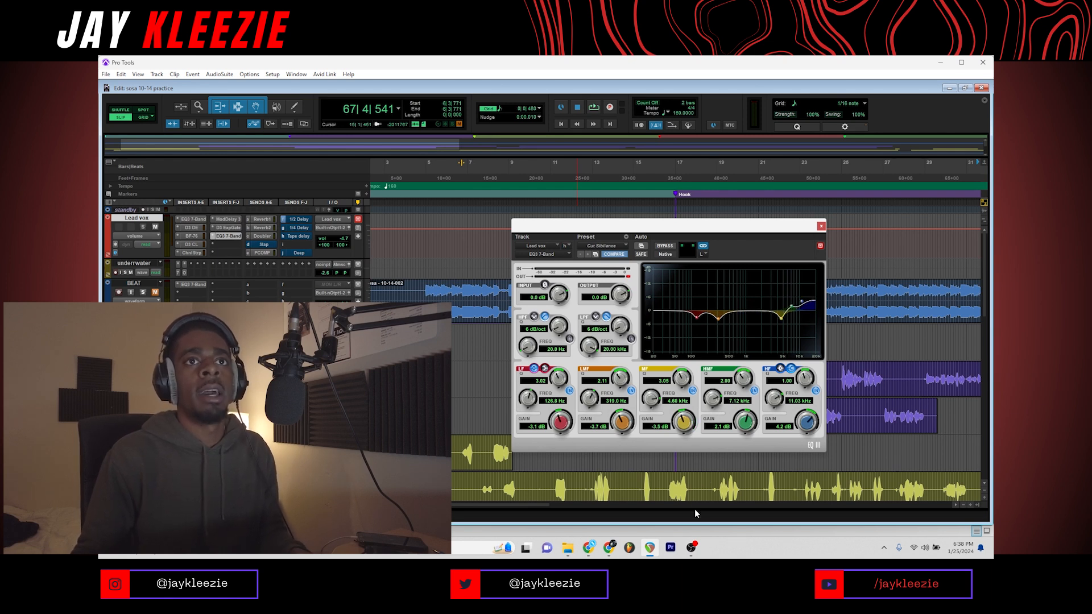
key(space)
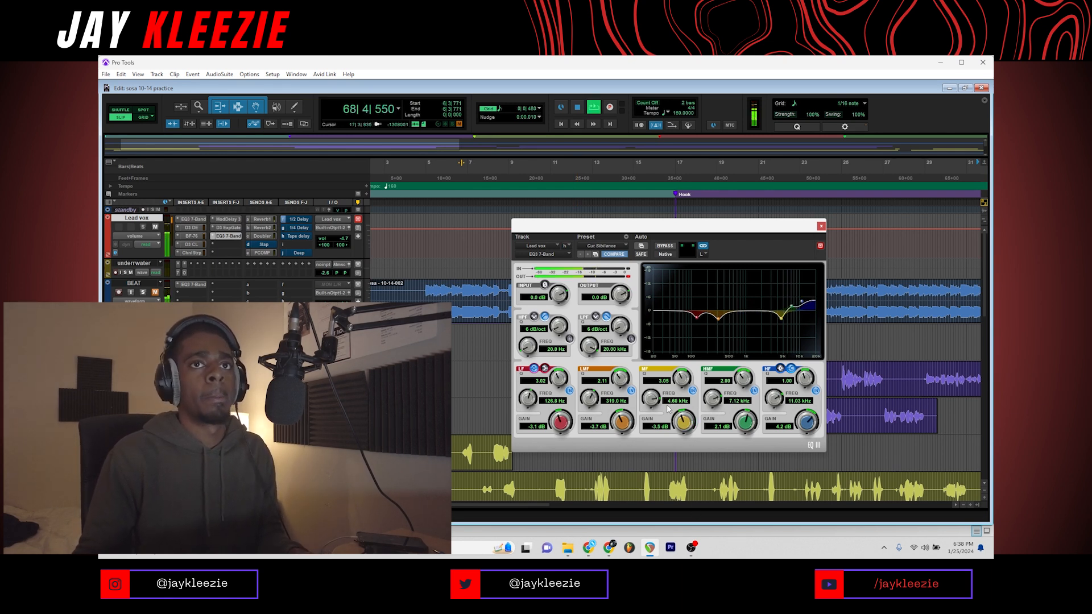
key(space)
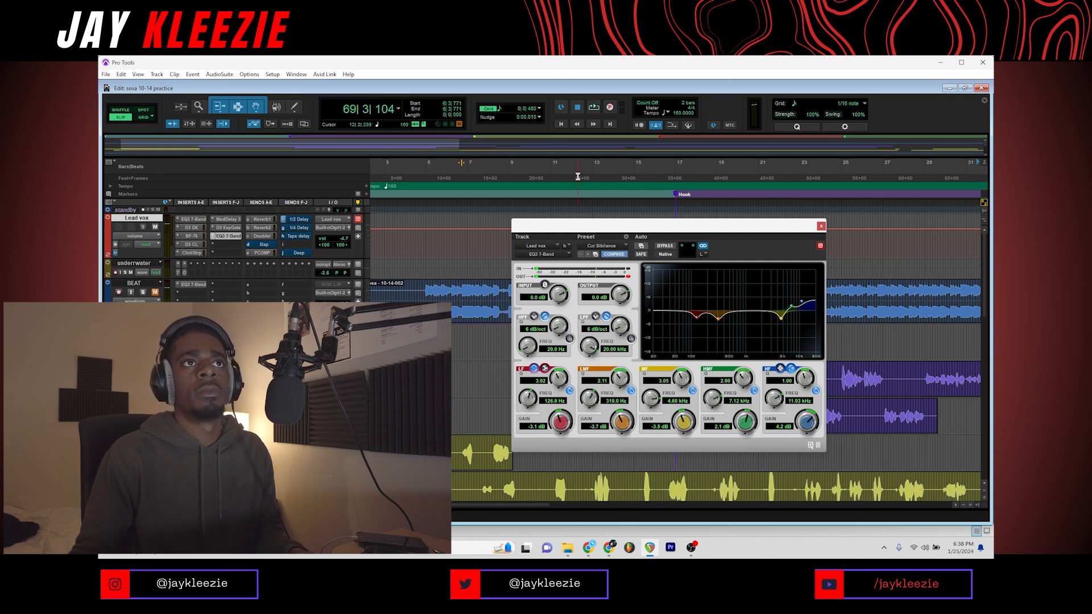
- Play the vocals from bars 12 and 19 while setting the second EQ's HMF band to 1.7 dB gain and Q 2.02
click(577, 180)
key(space)
click(725, 181)
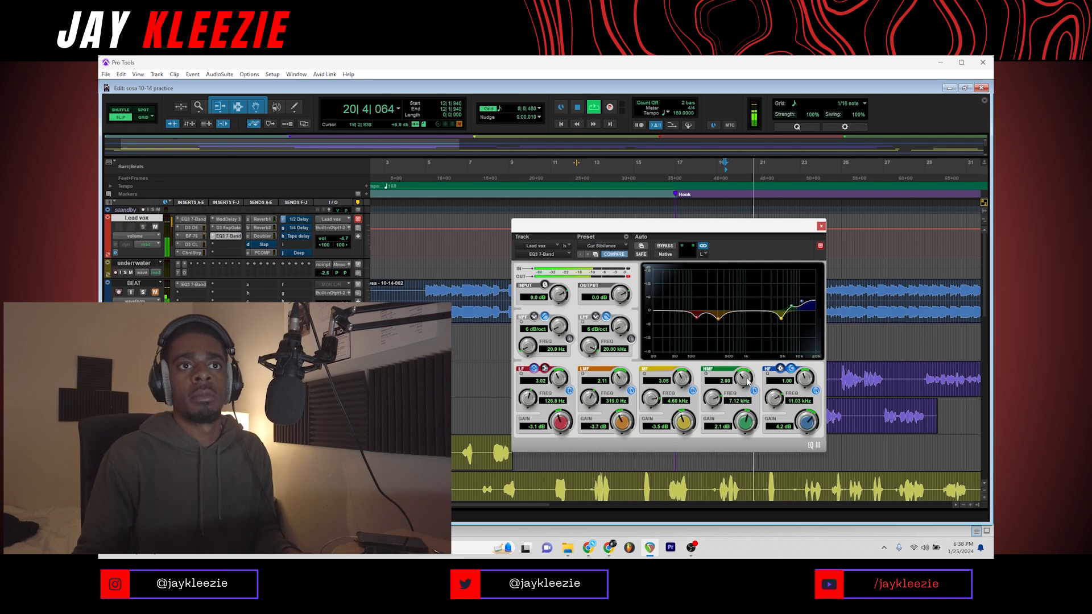
key(space)
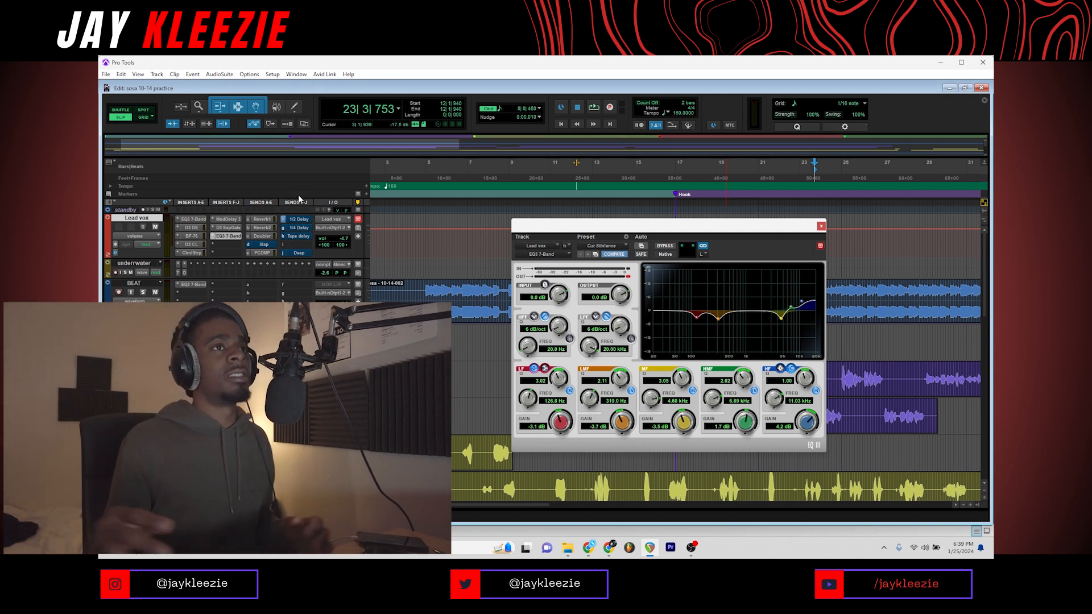
- Close the EQ window, show the whole song in the timeline and place the playback start at about bar 11
click(820, 226)
key(ctrl+[)
key(ctrl+[)
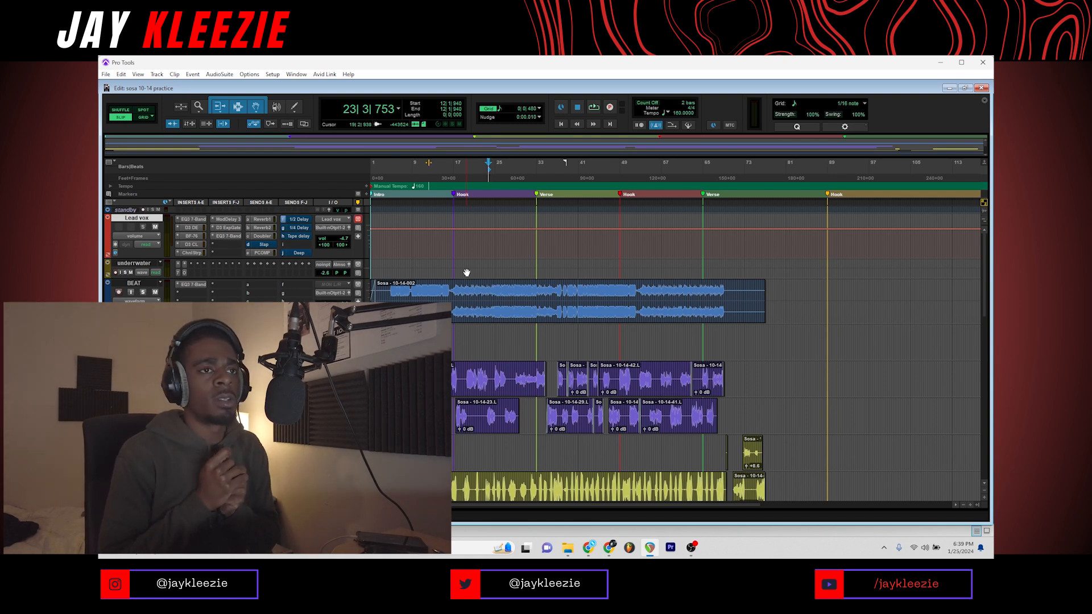
click(424, 152)
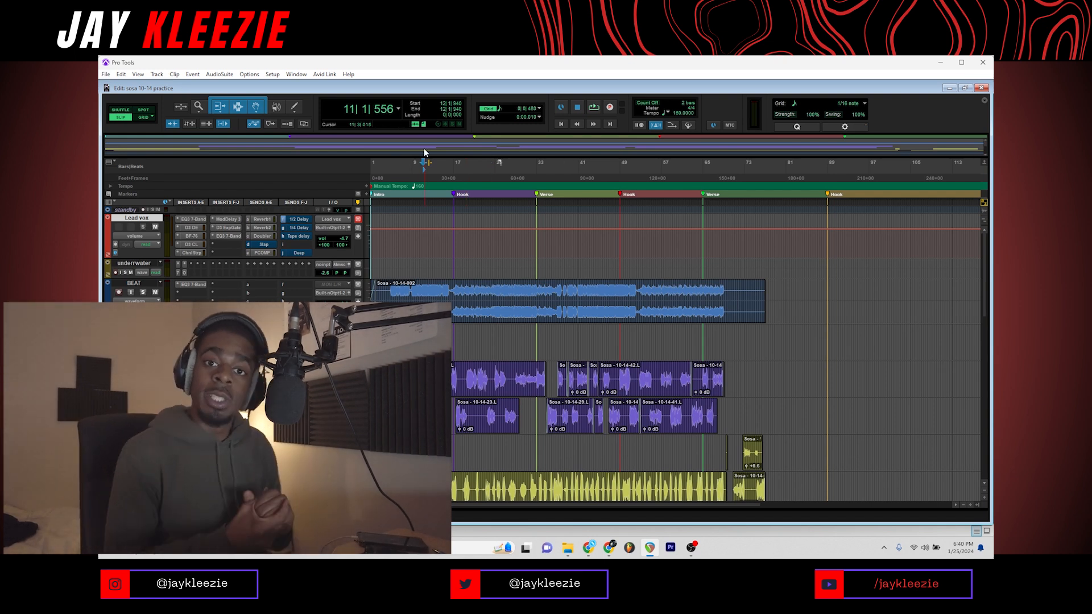